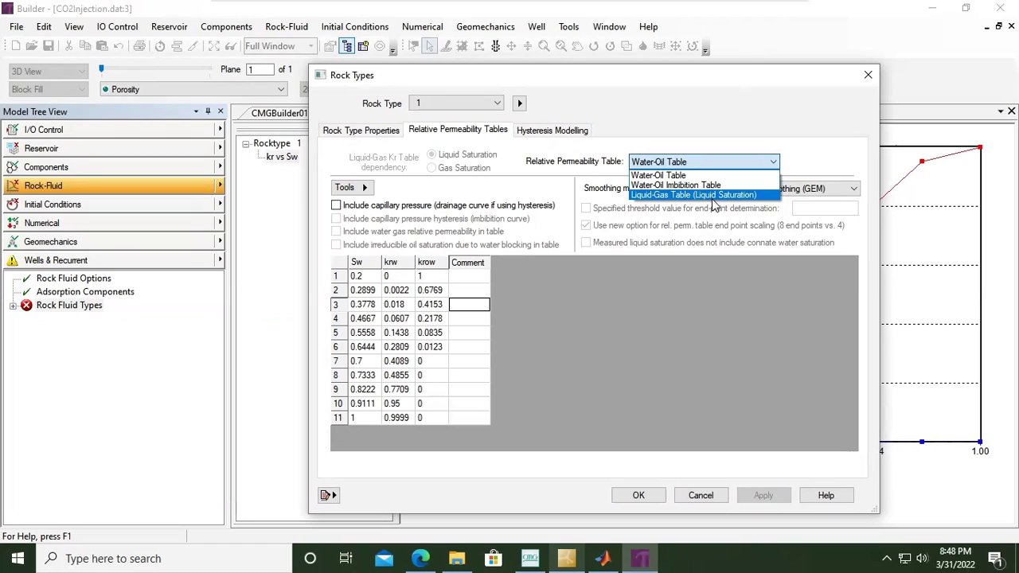
- Switch Rock Type 1's relative permeability table to the Liquid-Gas Table
click(717, 195)
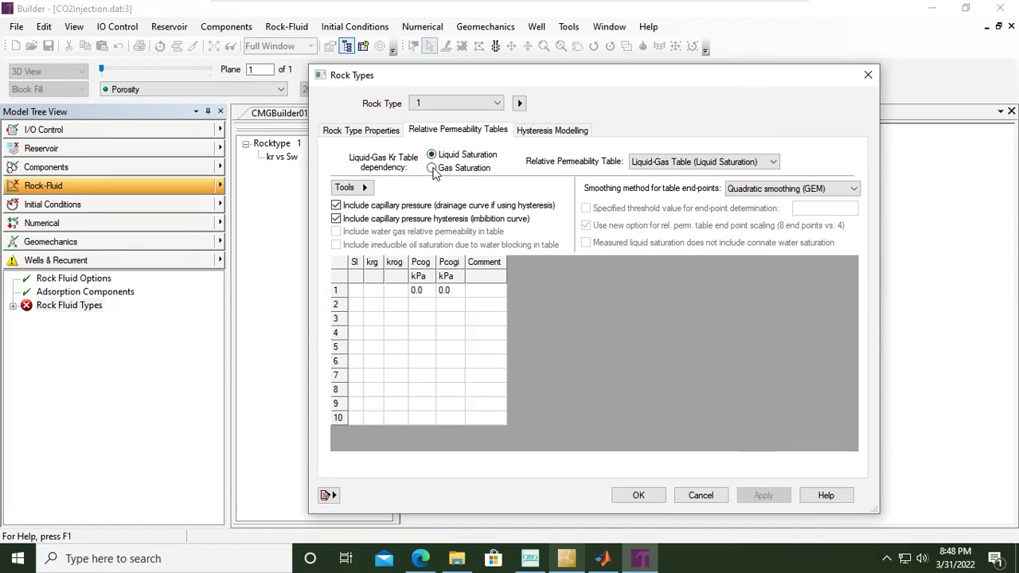
- Key the liquid-gas table to gas saturation and exclude capillary pressure from it
click(433, 168)
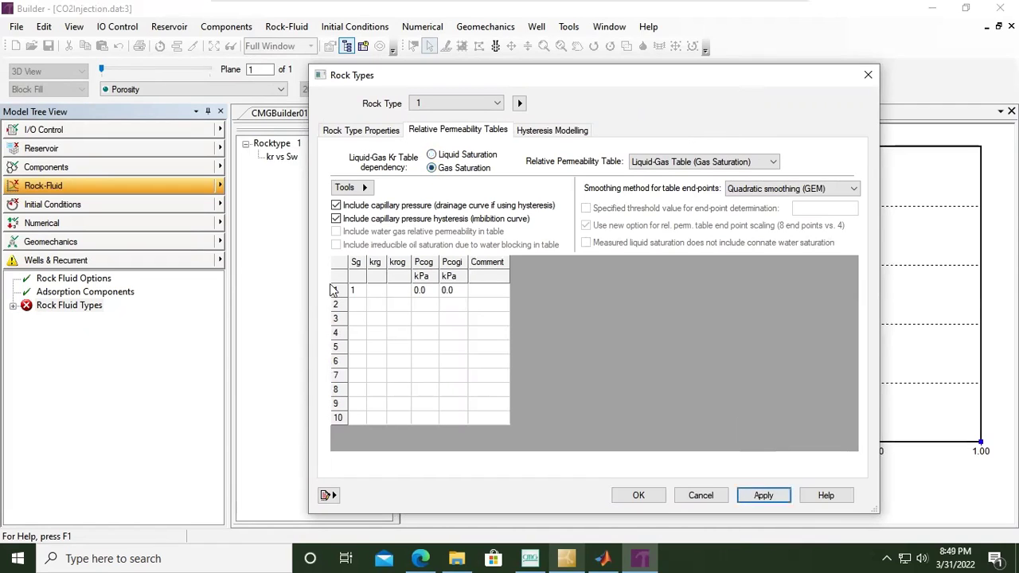
click(358, 290)
text(1)
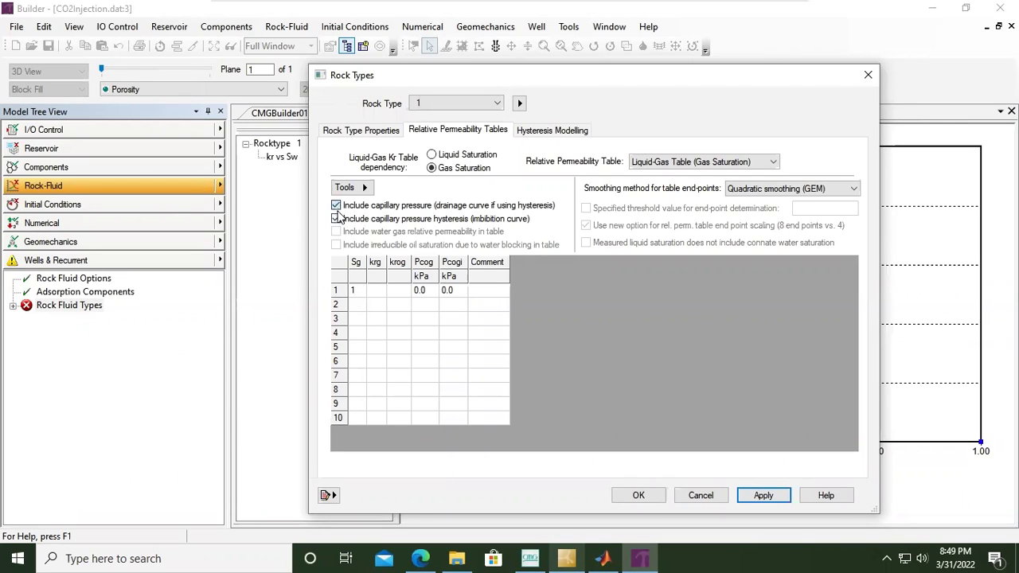
click(337, 206)
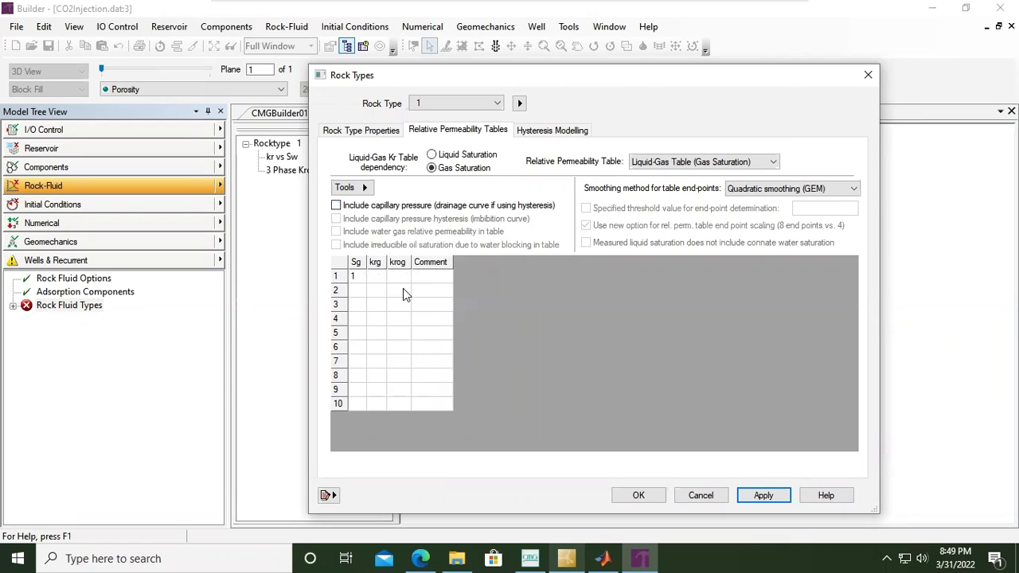
- Enter row 1 of the liquid-gas table: Sg 0.0006, krg 0, krog 1
click(358, 277)
text(0.0007)
key(BackSpace)
text(6)
key(Tab)
text(0)
key(Tab)
text(1)
key(Return)
- Enter row 2: Sg 0.05, krg 0, krog 0.88
click(363, 290)
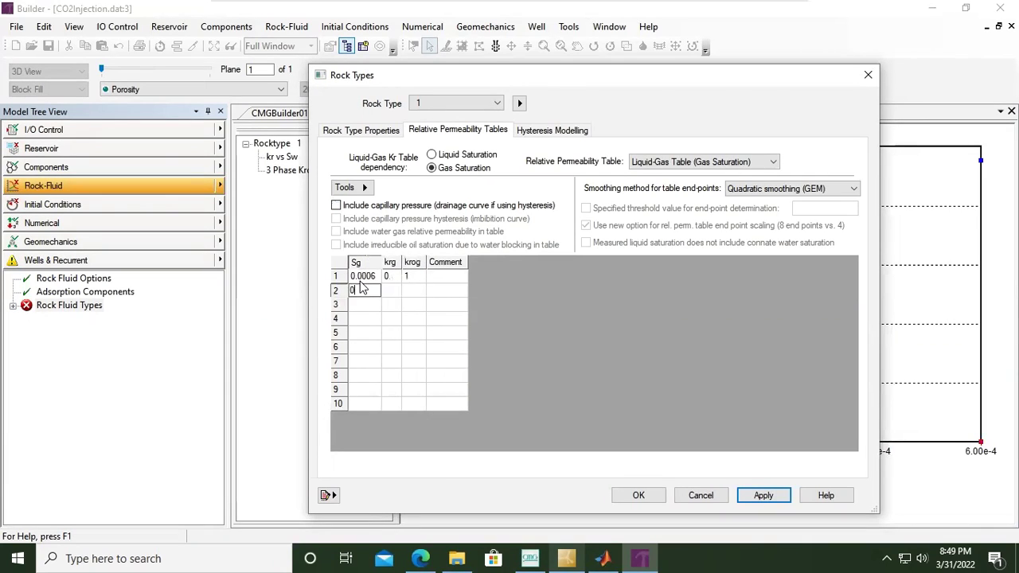
text(0.)
text(5)
key(Tab)
text(0)
key(Tab)
text(0.88)
key(Return)
- Enter row 3: Sg 0.0889, krg 0.001, krog 0.7023
key(Left)
key(Left)
text(0.088)
key(Tab)
text(0.001)
key(Tab)
text(0.7023)
key(Return)
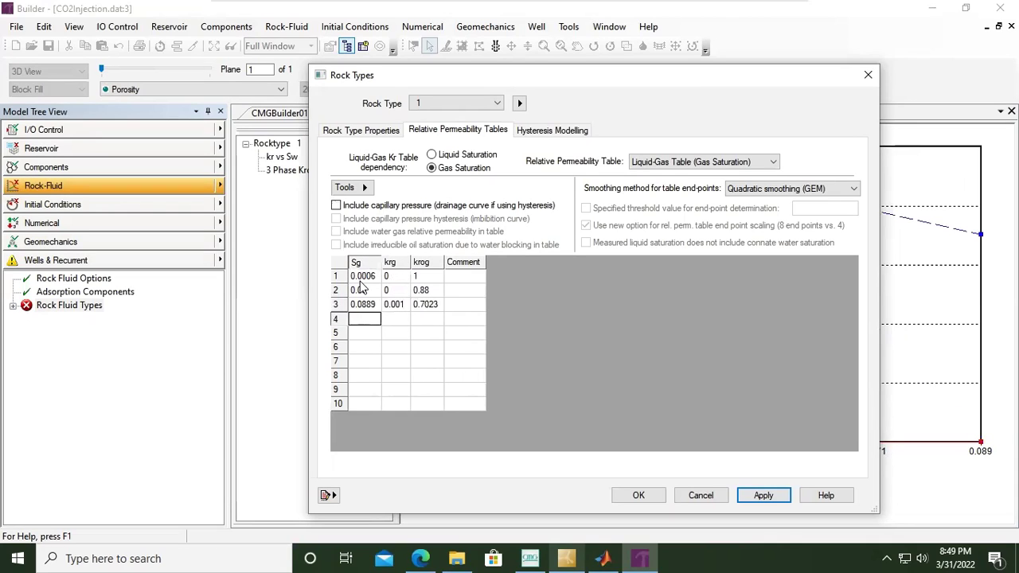
- Enter row 4: Sg 0.1778, krg 0.01, krog 0.4705
text(0.1778)
key(Tab)
text(0.01)
key(Tab)
text(0.)
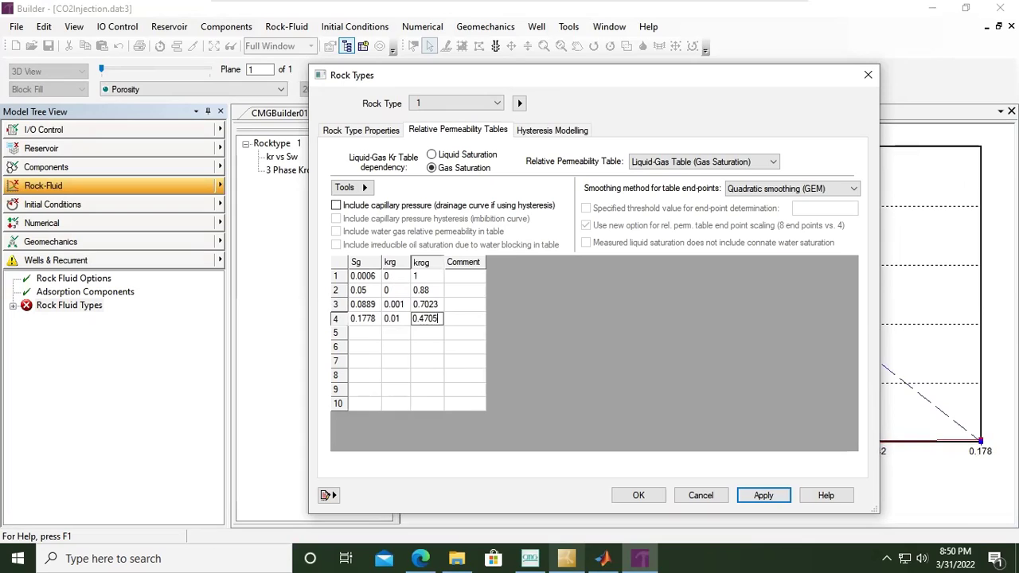
key(Tab)
- Enter row 5: Sg 0.2667, krg 0.03, krog 0.2963
text(0.266)
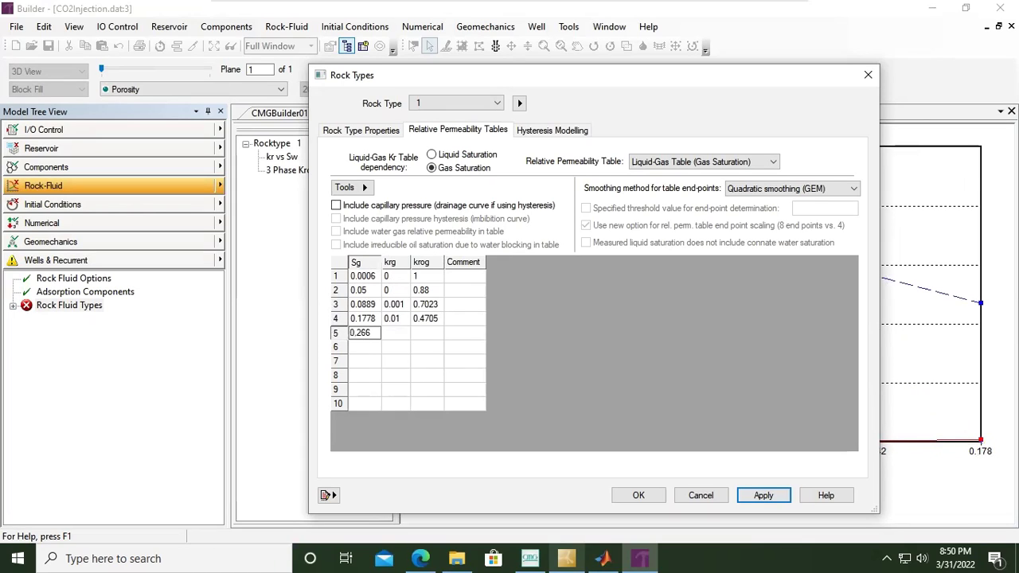
text(7)
key(Tab)
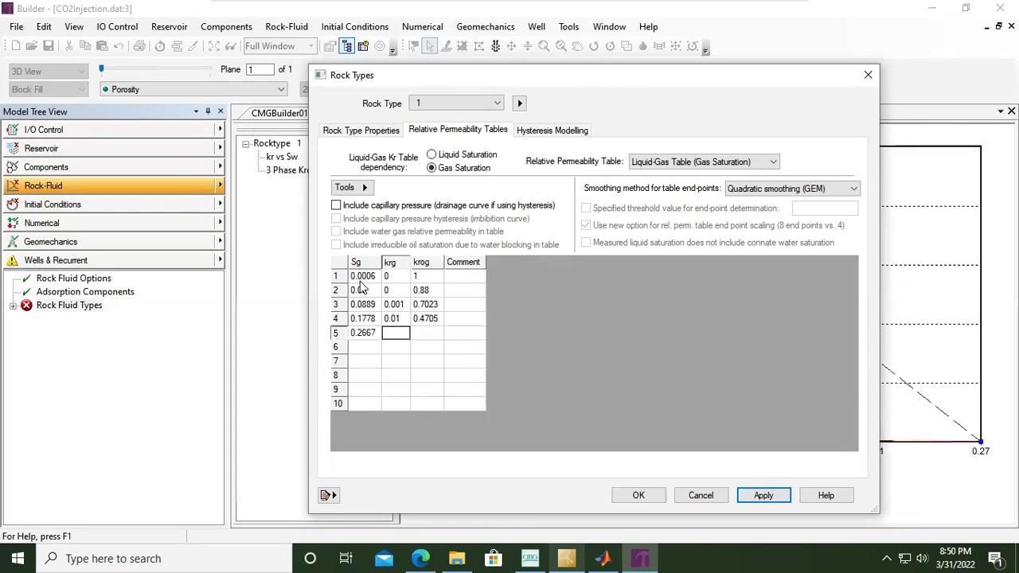
text(0.03)
key(Tab)
text(0.29)
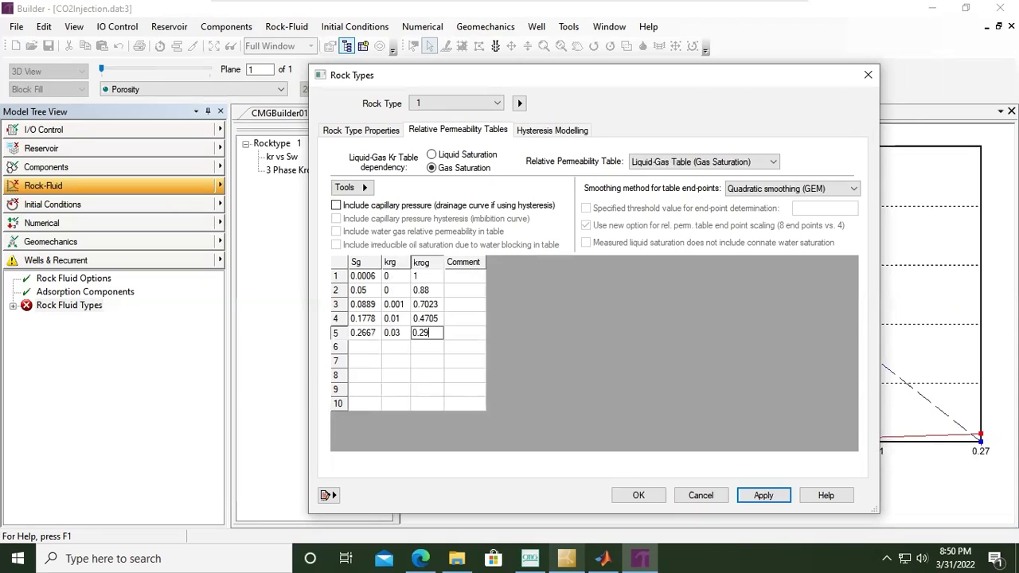
text(63)
key(Return)
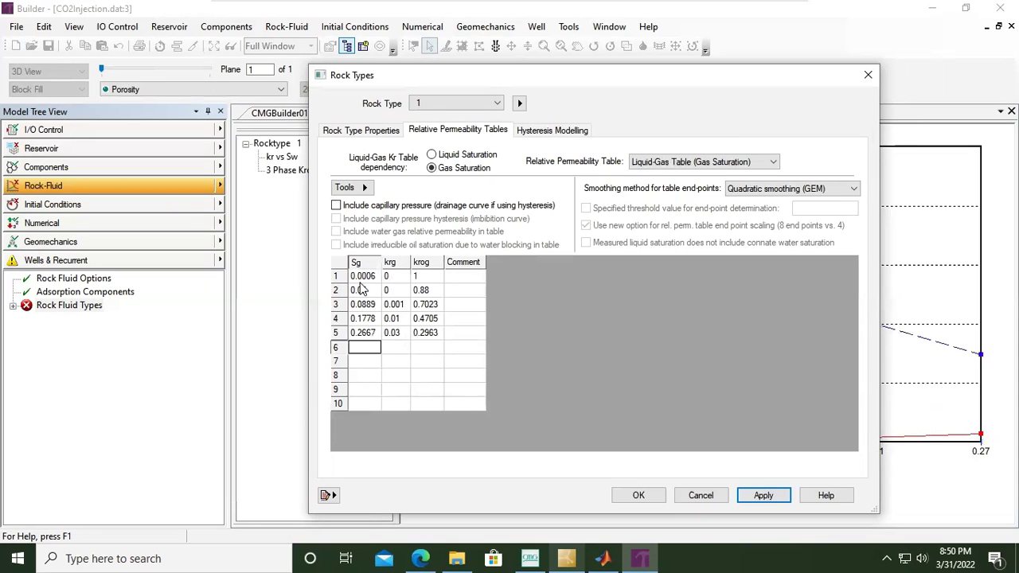
- Check the plot, then enter row 6 with Sg 0.3556 and krg 0.05
mouse_move(734, 79)
mouse_down()
mouse_move(267, 209)
mouse_move(270, 200)
mouse_up()
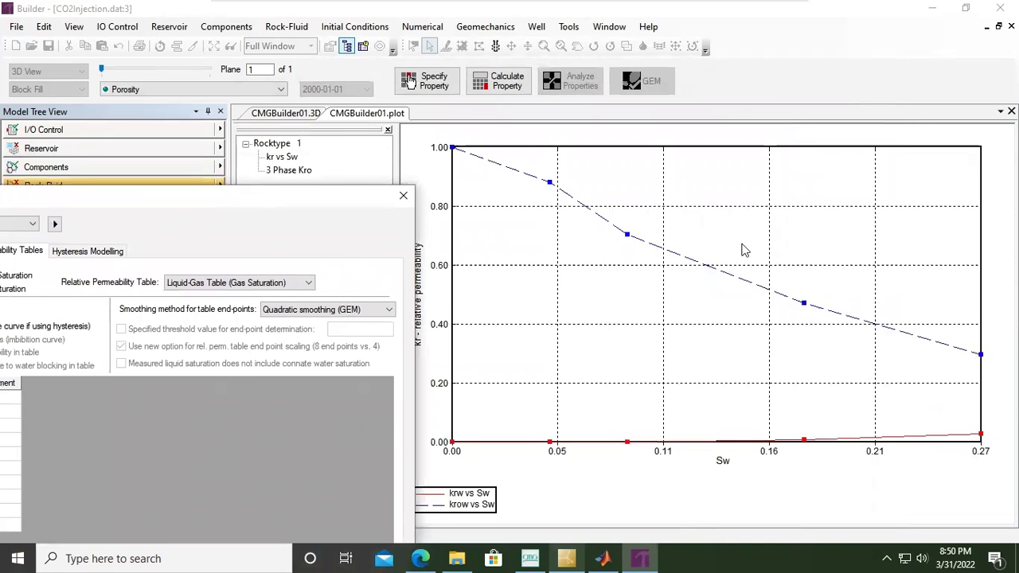
drag(274, 199, 542, 96)
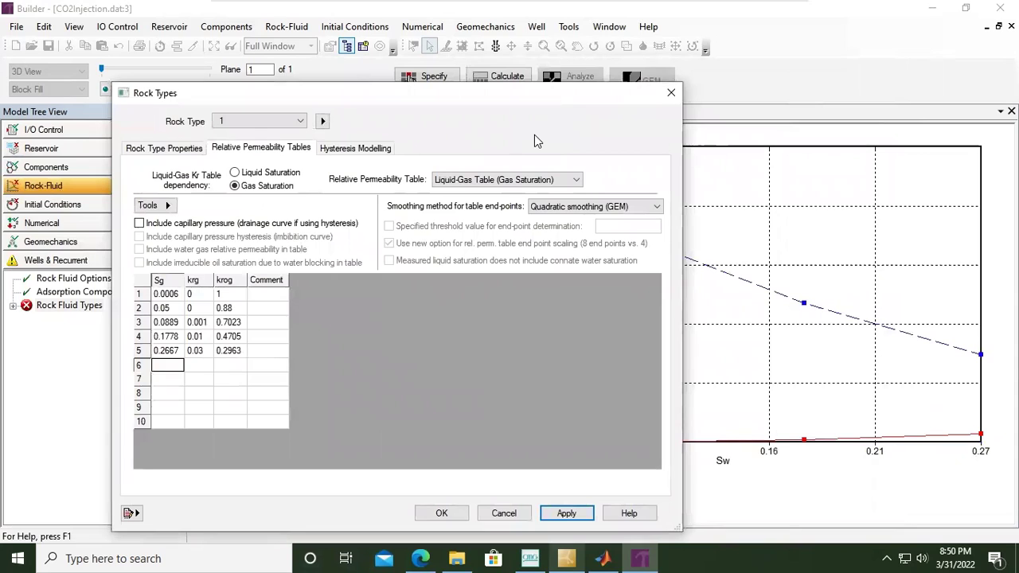
text(0.3556)
key(Tab)
text(0.)
key(Tab)
text(0.)
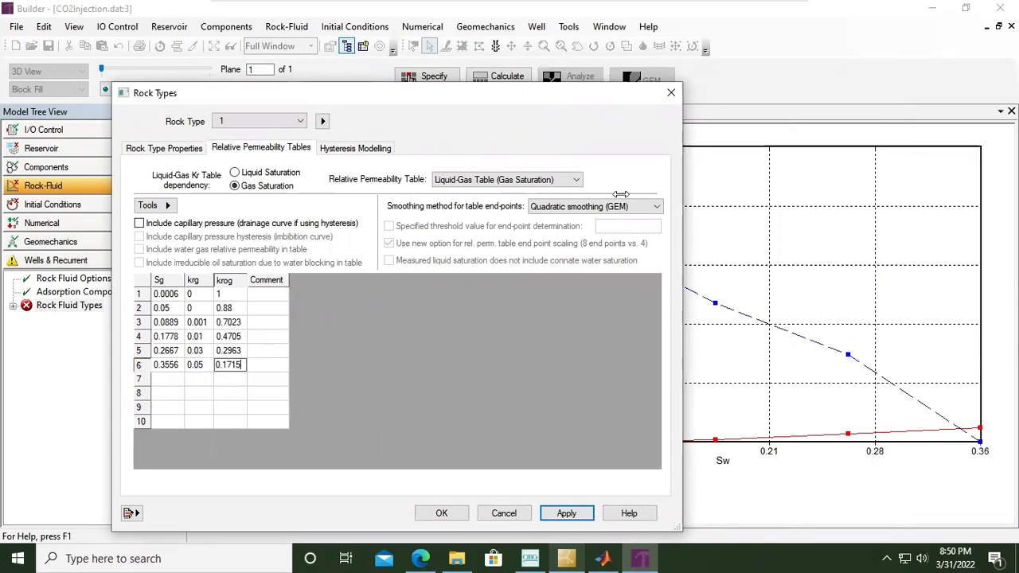
drag(528, 95, 406, 93)
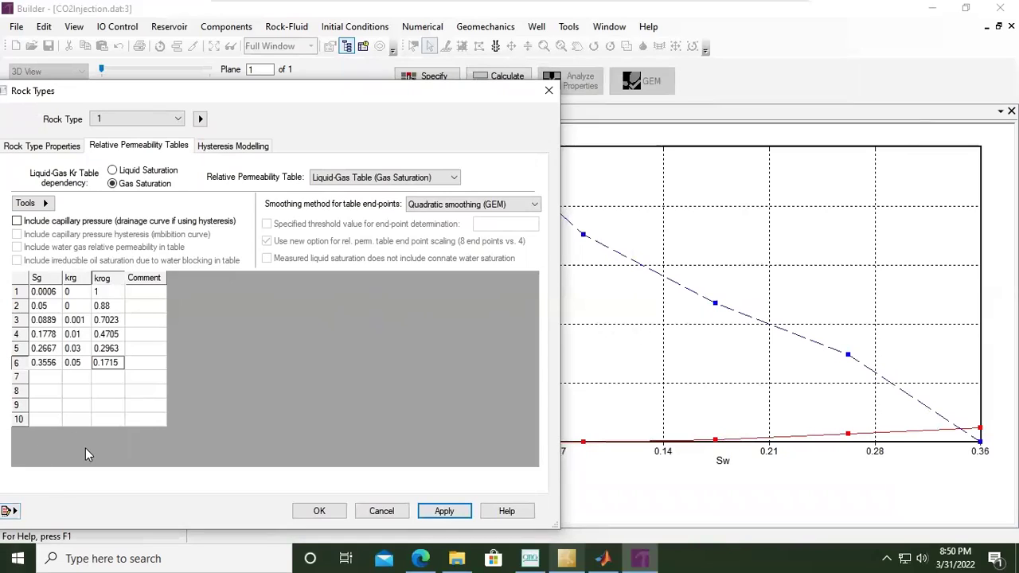
click(60, 377)
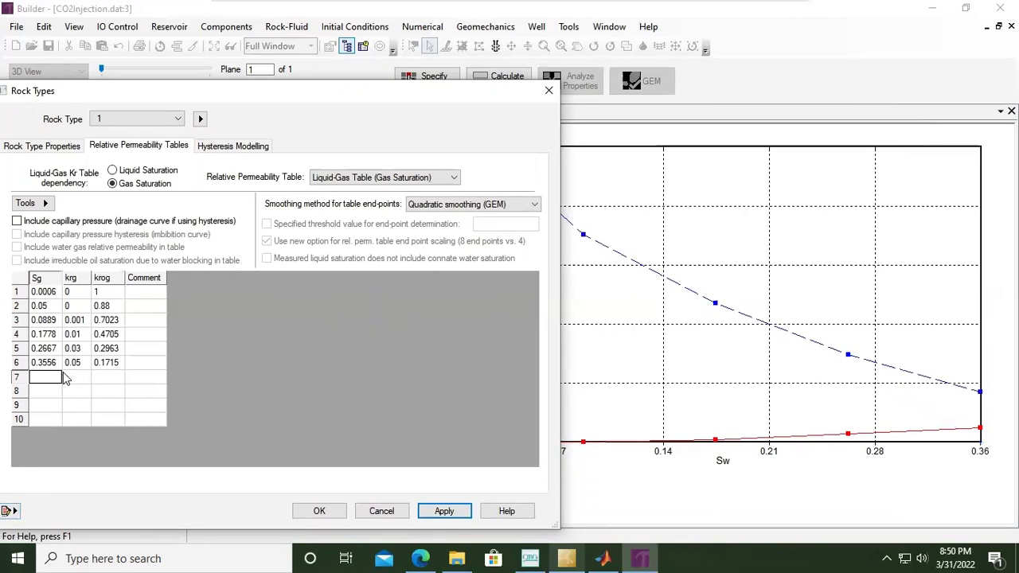
- Enter row 7: Sg 0.4444, krg 0.1, krog 0.0878
text(0.)
text(4444)
click(68, 380)
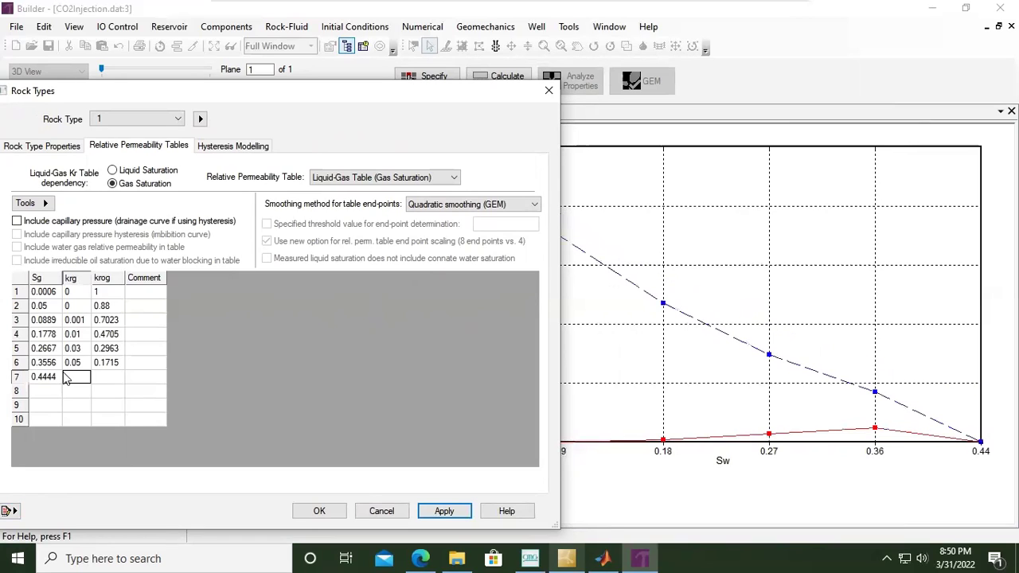
text(0.1)
key(Tab)
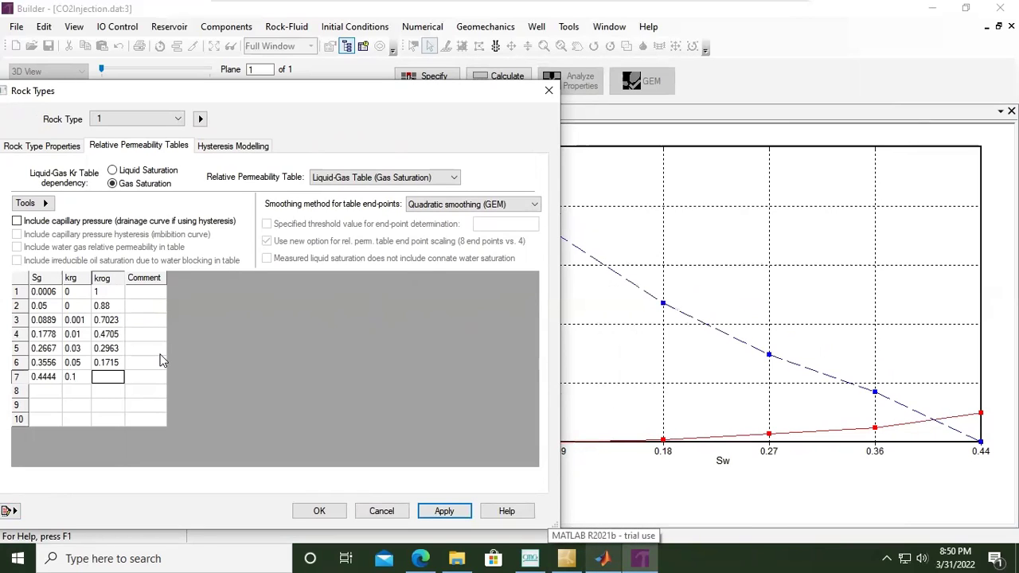
text(0.0878)
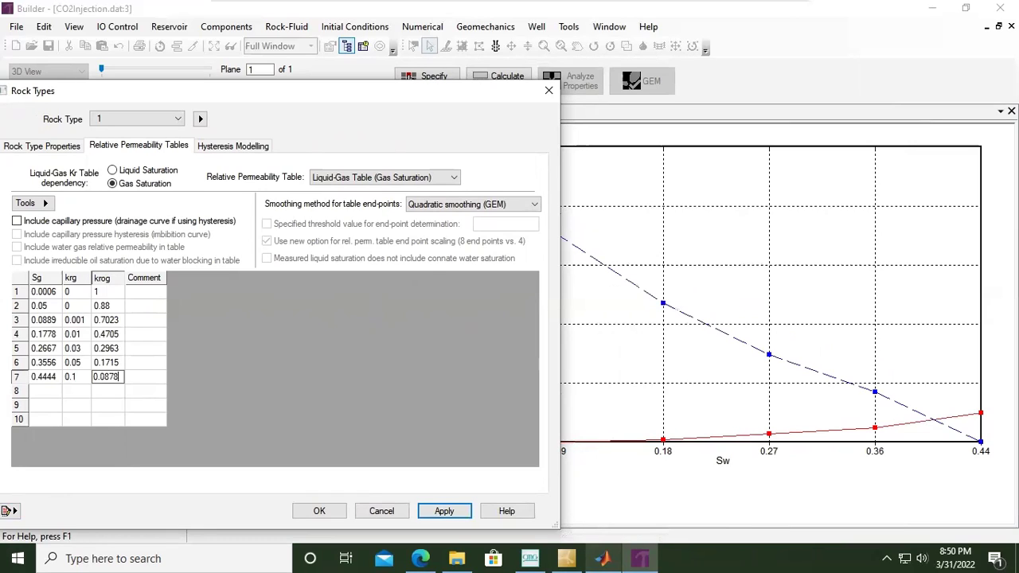
key(Return)
- Enter row 8: Sg 0.5333, krg 0.2, krog 0.037
key(Left)
- Enter row 9: Sg 0.6222, krg 0.35, krog 0.011
key(Left)
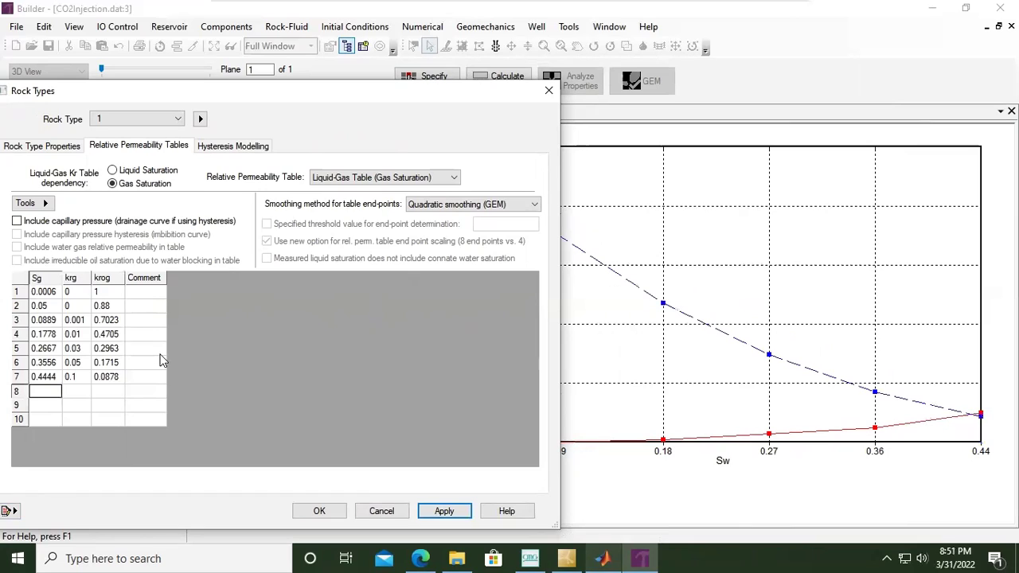
text(0.5)
text(3)
key(Tab)
text(0)
key(Tab)
text(0.037)
key(Return)
key(Left)
key(Left)
text(0.)
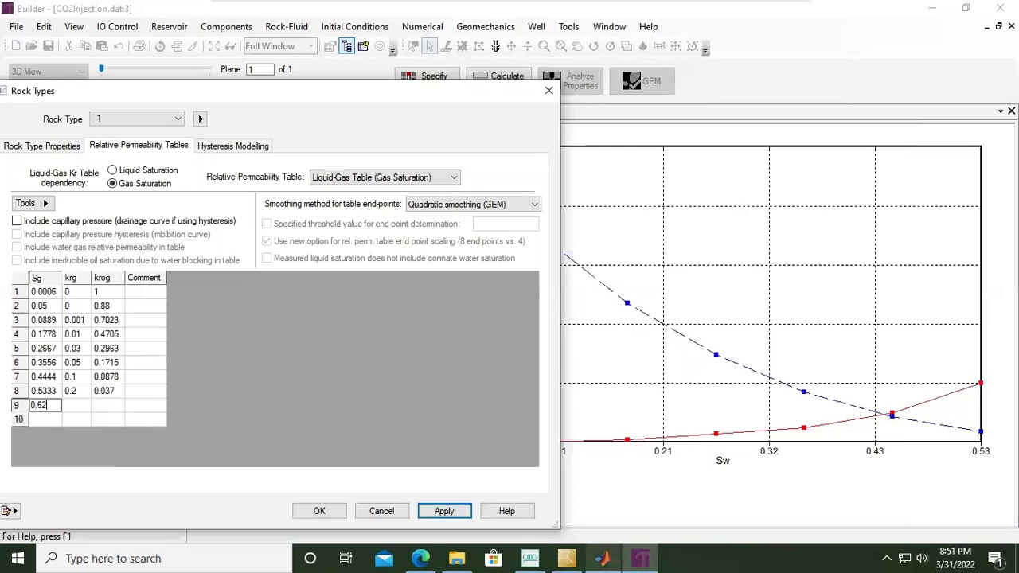
text(2)
key(Tab)
text(0.35)
key(Tab)
text(0.011)
key(Tab)
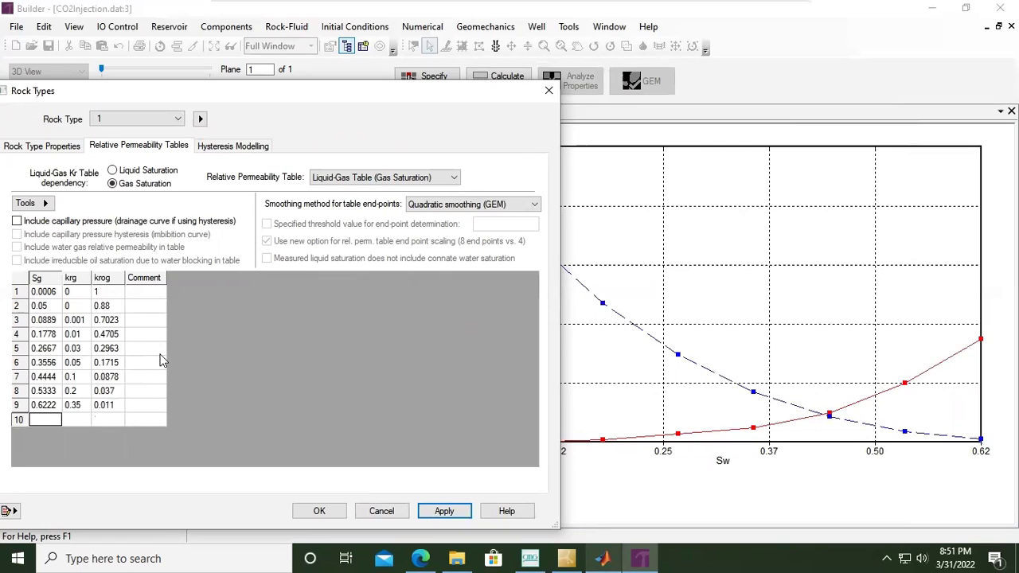
- Start row 10 with Sg 0.65 and krg 0.39
text(0.65)
key(Tab)
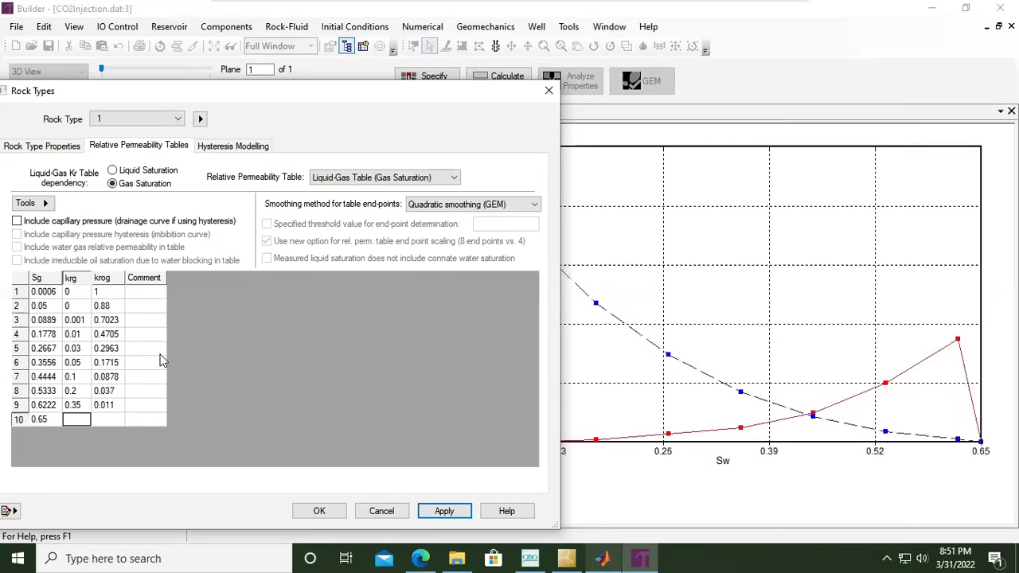
text(0.39)
key(Tab)
- Finish row 10 with krog 0 and insert two blank rows above it
text(0)
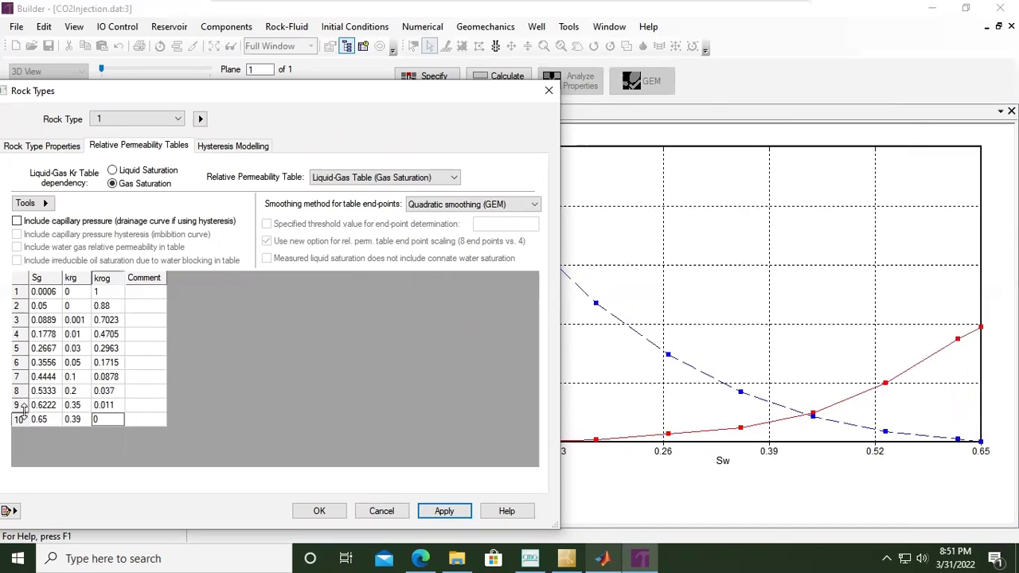
right_click(19, 419)
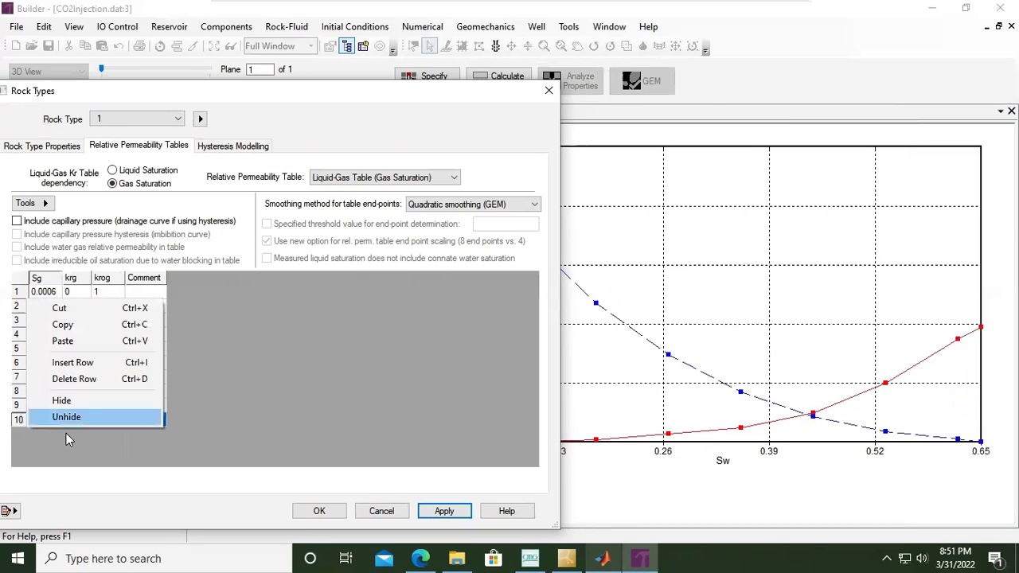
click(67, 365)
right_click(19, 420)
click(71, 359)
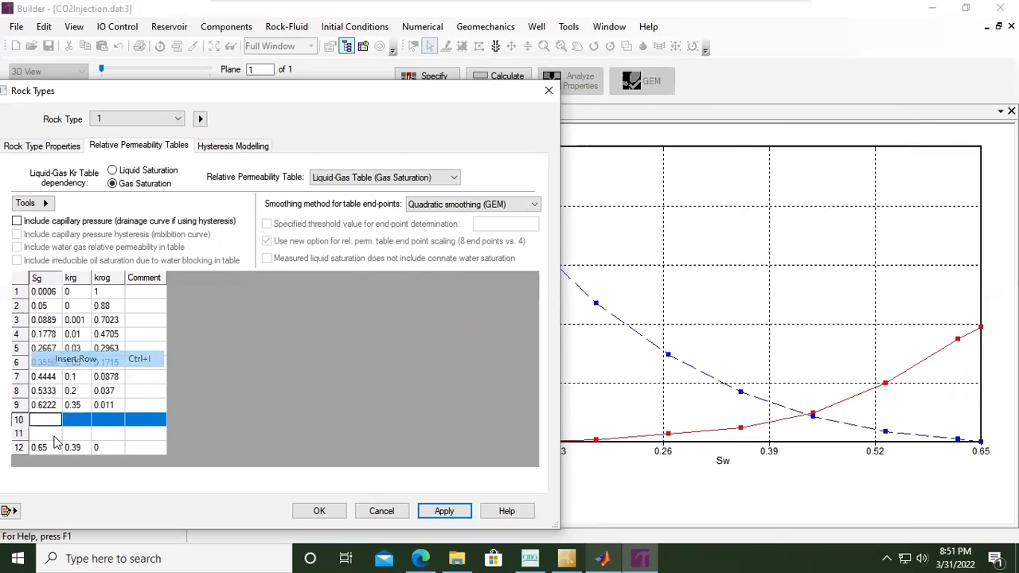
- Copy the 0.65 / 0.39 / 0 values from row 12 into row 10
drag(48, 450, 102, 452)
key(ctrl+c)
click(56, 420)
key(ctrl+v)
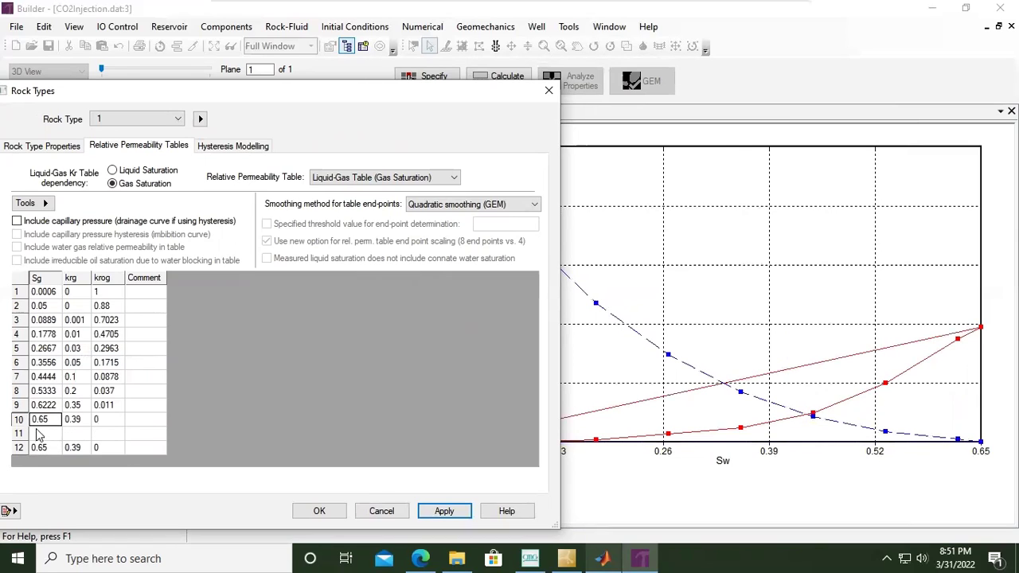
- Fill row 11 with Sg 0.7111, krg 0.56, krog 0
click(44, 434)
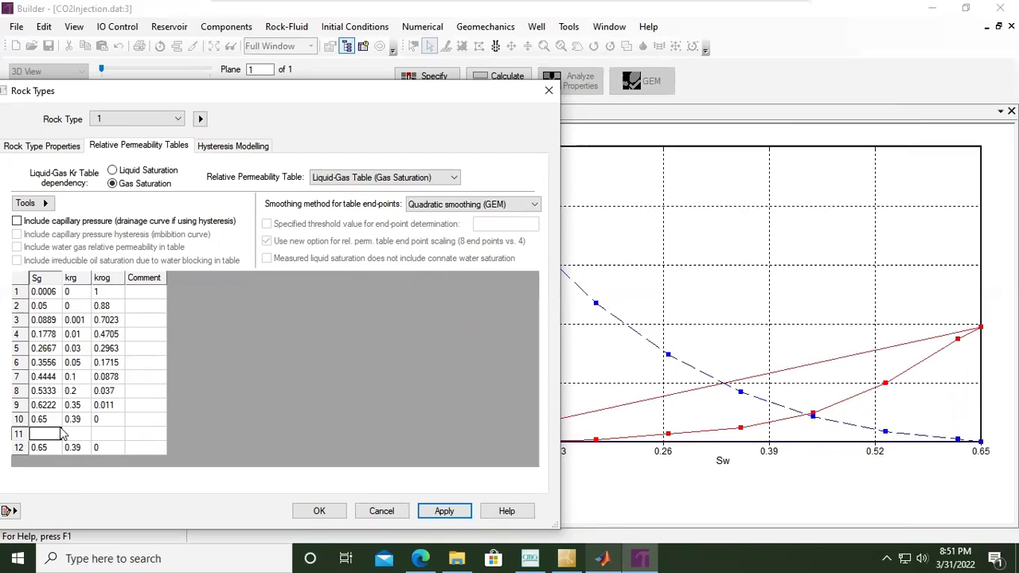
text(0.7)
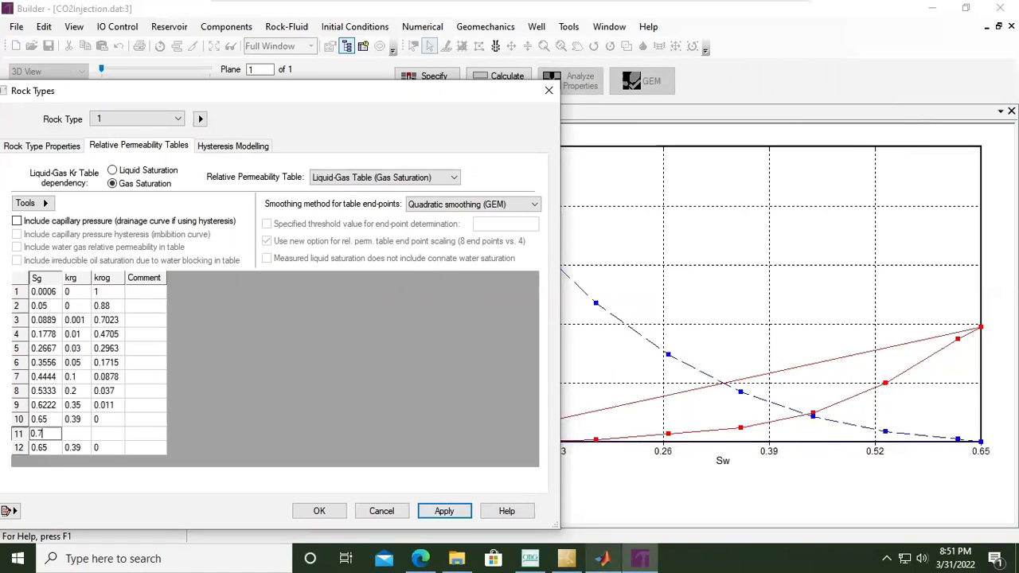
text(111)
key(Tab)
text(0.56)
key(Tab)
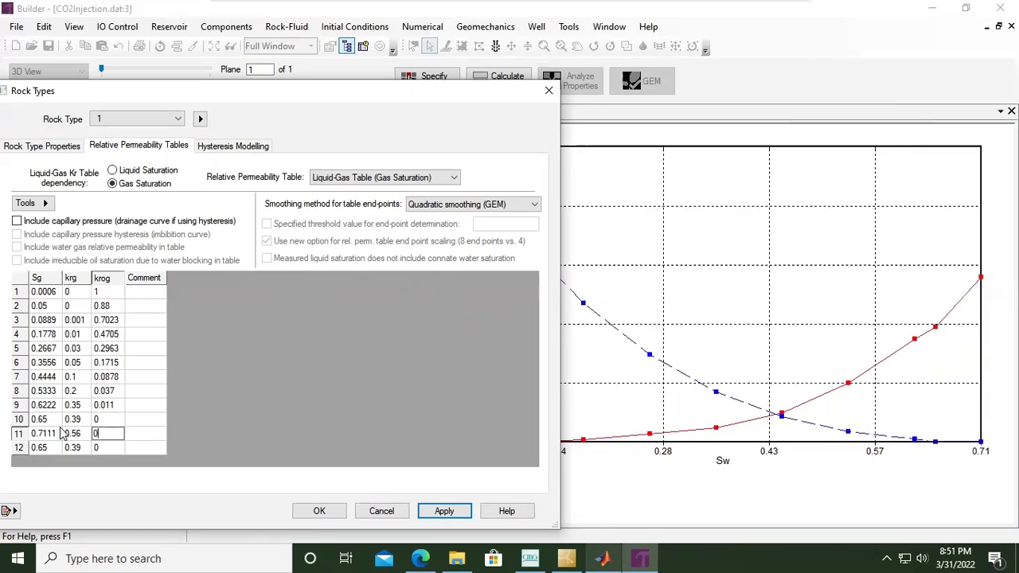
key(Return)
- Change row 12 to Sg 0.8 and krg 0.9999
key(Left)
key(Left)
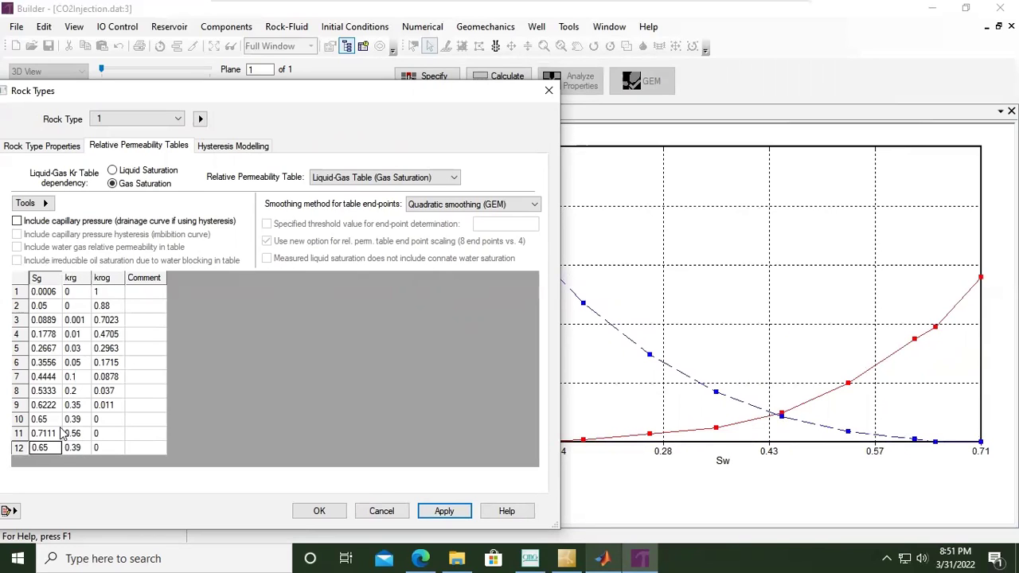
text(0.)
key(Tab)
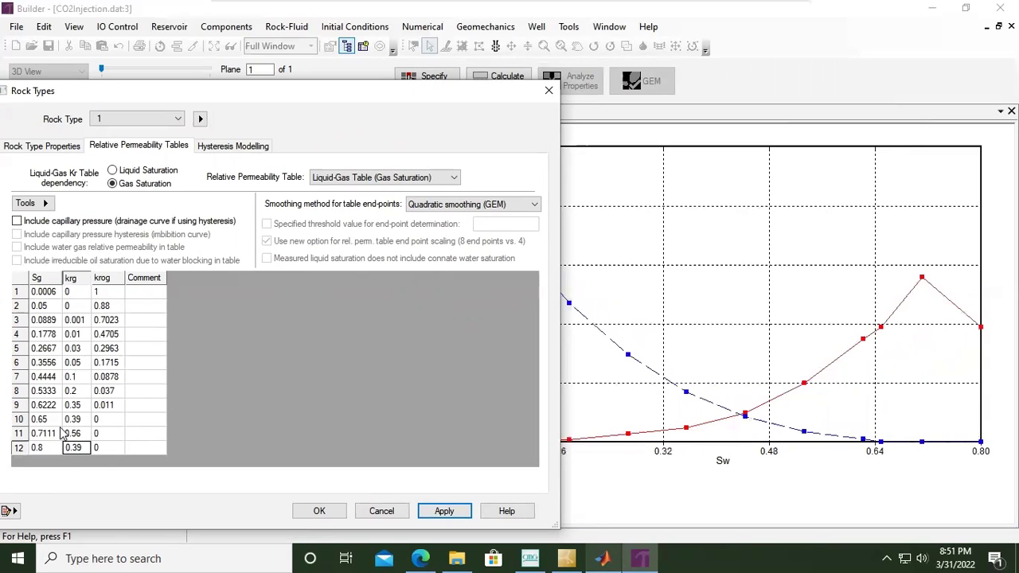
text(0.)
text(999)
key(Tab)
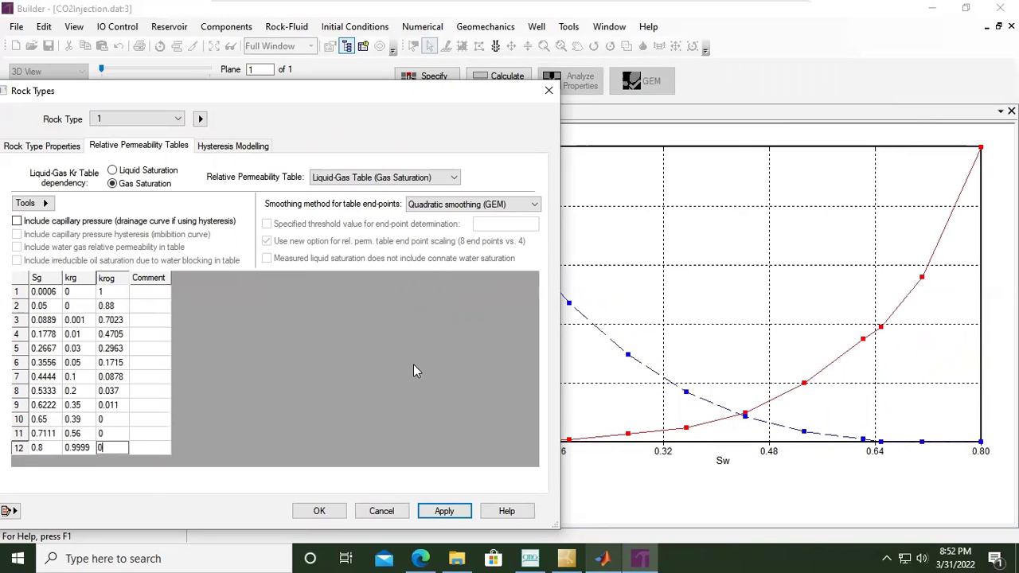
- Apply the liquid-gas table edits and close Rock Types with OK
click(455, 515)
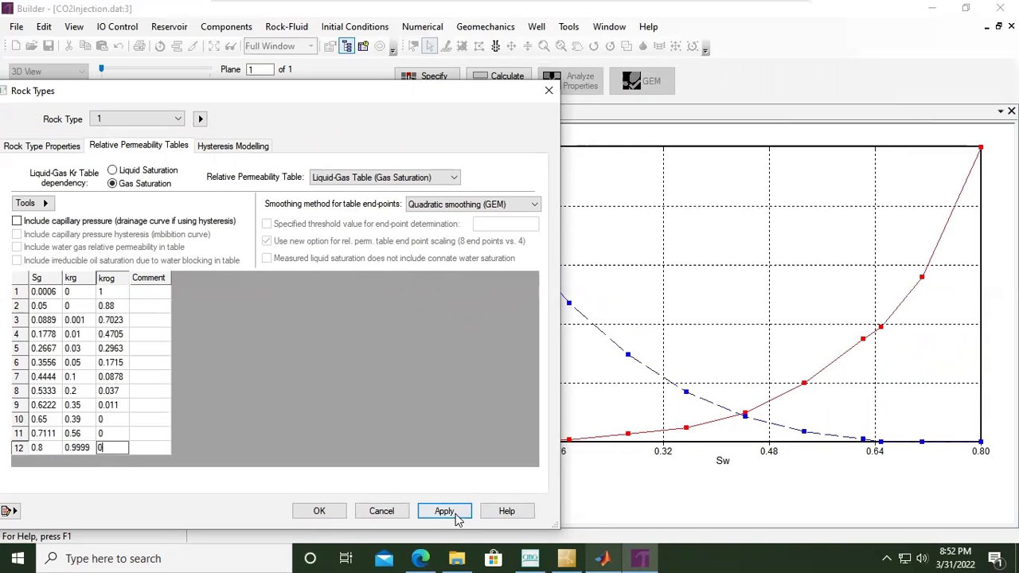
click(325, 514)
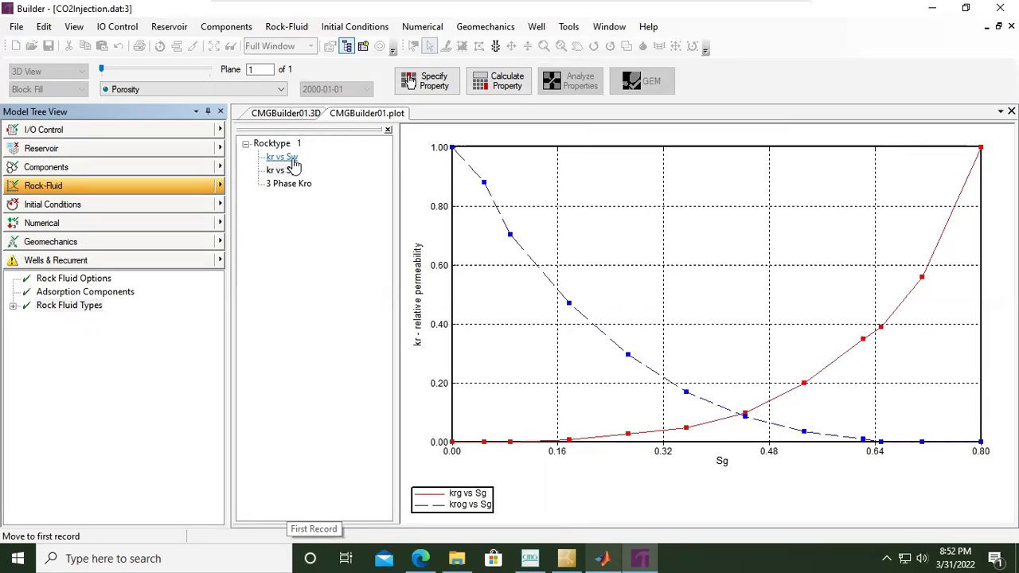
- View the kr vs Sw plot, then kr vs Sg, then the Stone #2 three-phase Kro plot
click(294, 159)
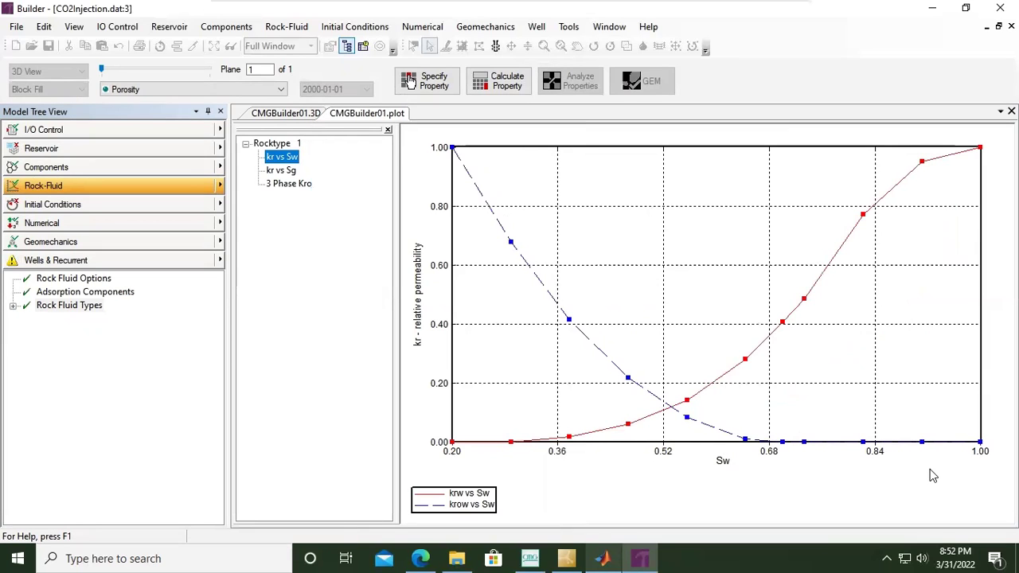
click(287, 171)
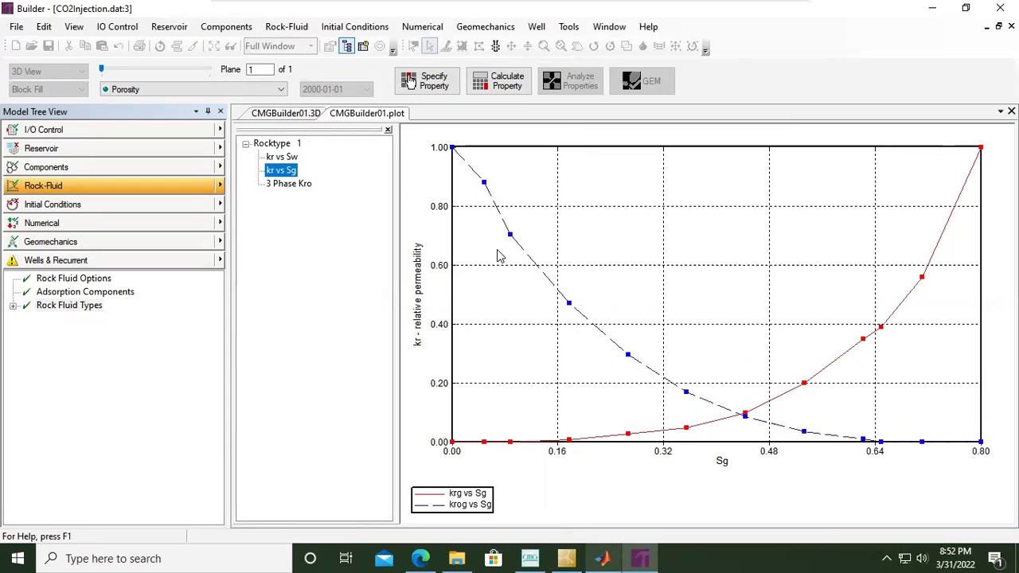
click(289, 186)
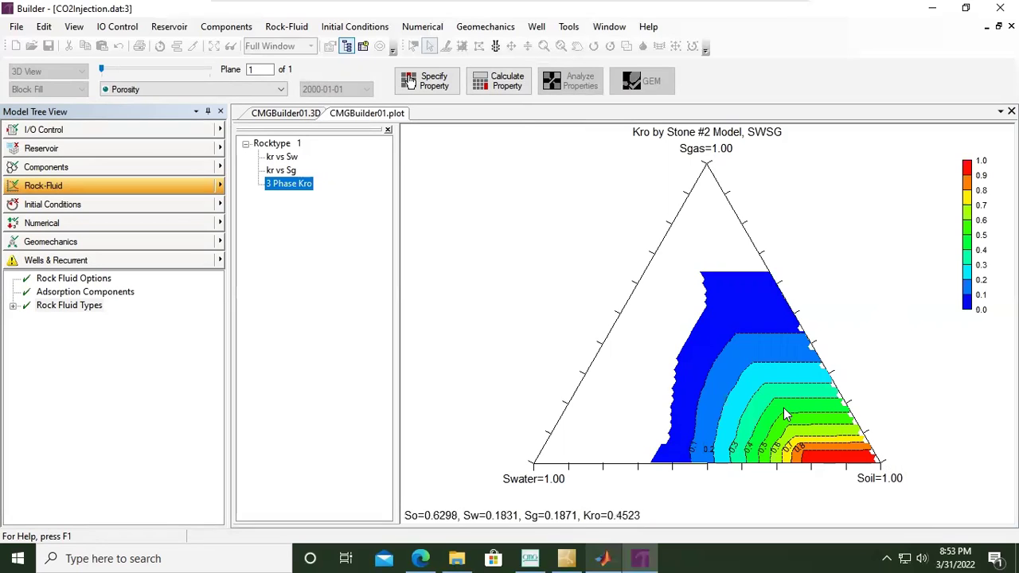
- Switch the plot back to the krw and krow vs Sw curves
click(284, 157)
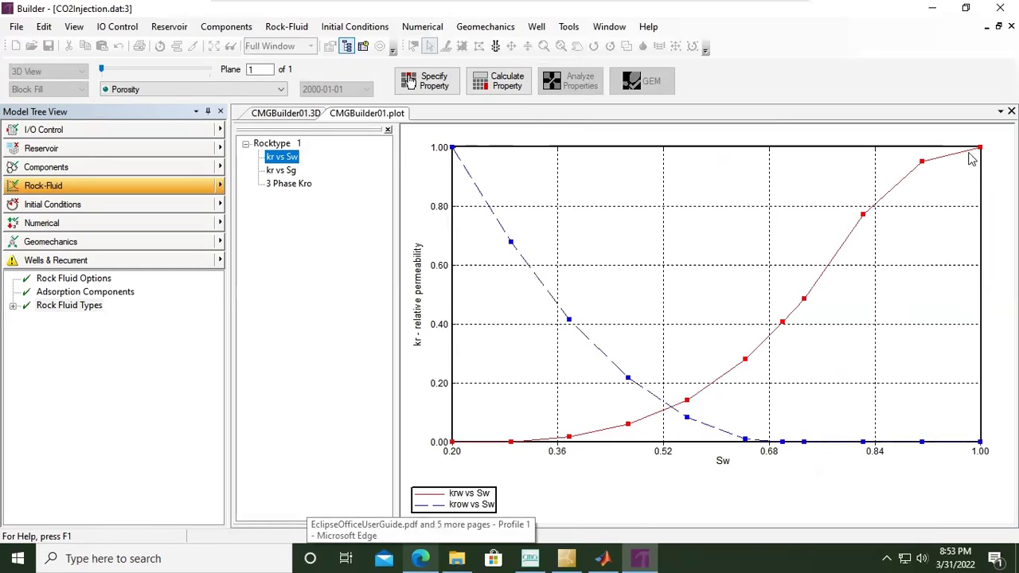
- Briefly view the krg/krog vs Sg curves, then return to krw/krow vs Sw
click(291, 174)
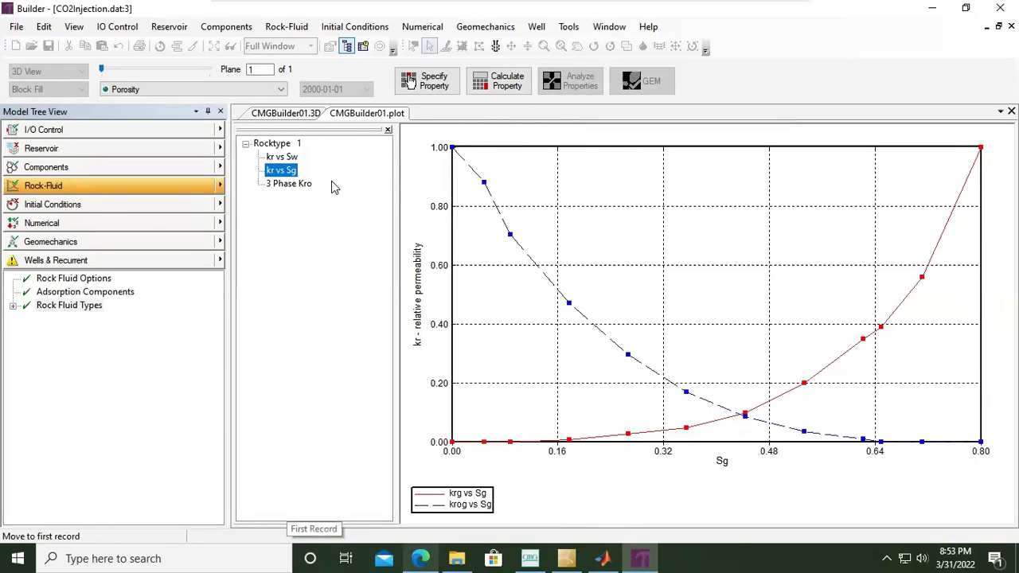
click(282, 157)
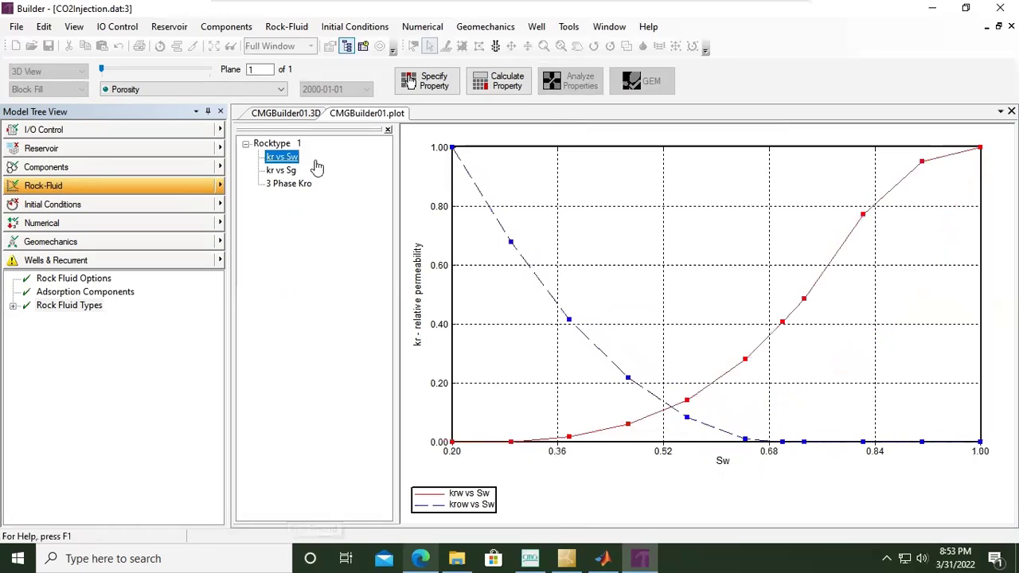